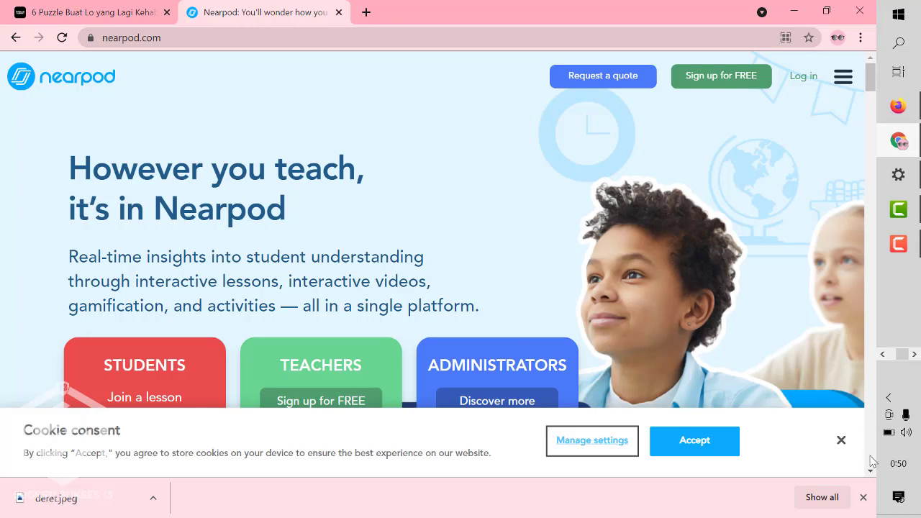
- Dismiss the downloads bar and cookie notice, then start a free Teacher sign-up
{"action": "left_click", "coordinate": [863, 498]}
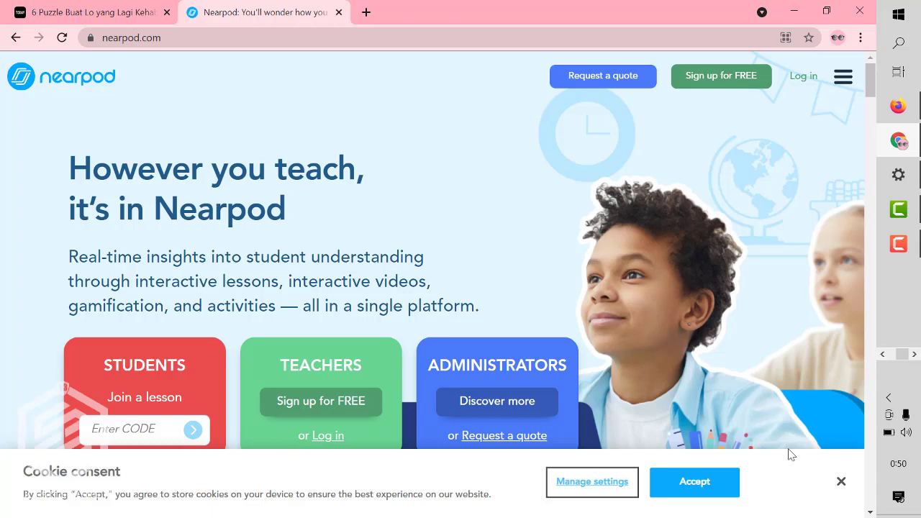
{"action": "left_click", "coordinate": [840, 482]}
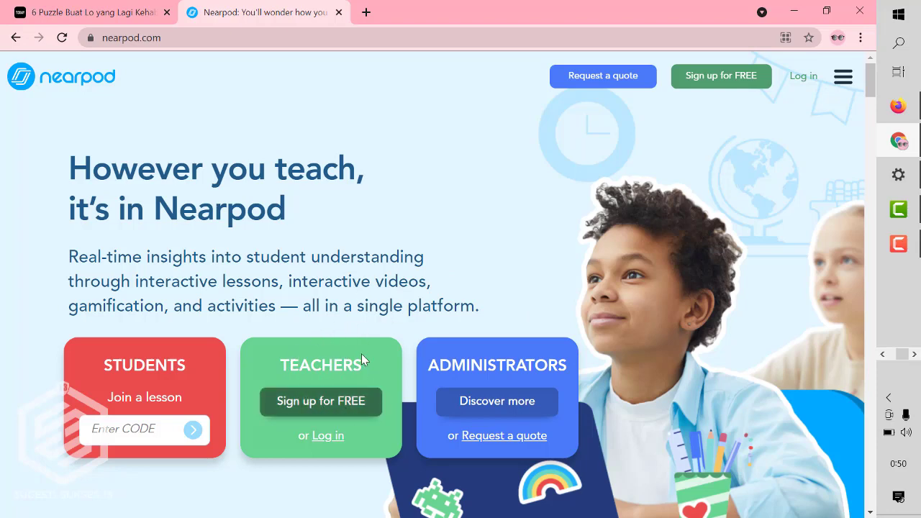
{"action": "left_click", "coordinate": [333, 412]}
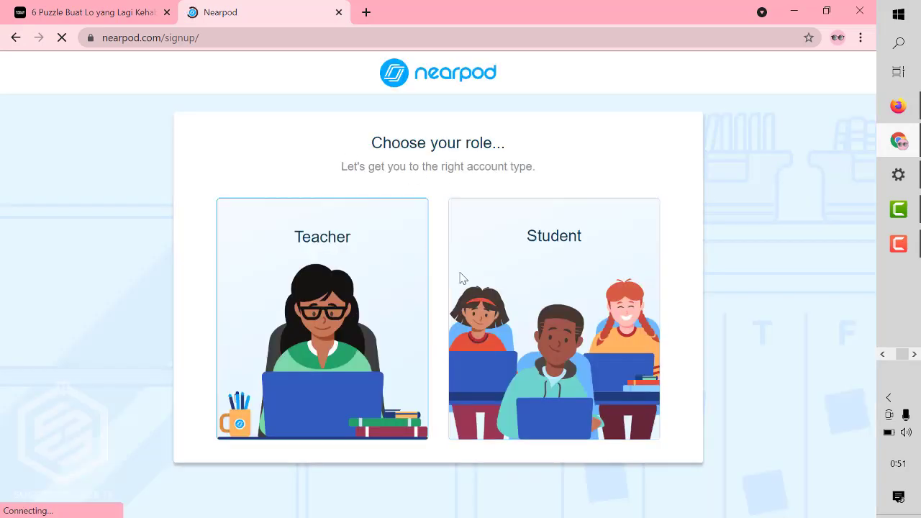
{"action": "left_click", "coordinate": [375, 286]}
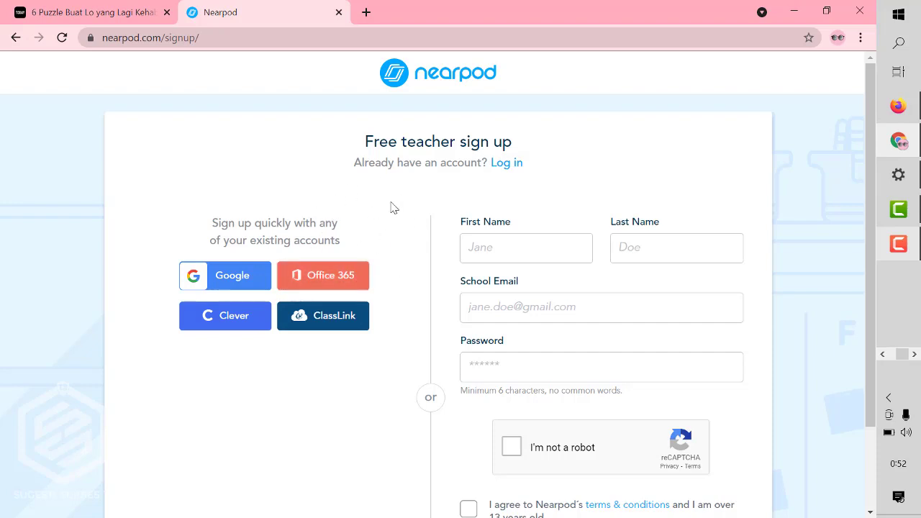
- Choose Office 365 as the sign-up method on the Free teacher sign up page
{"action": "left_click", "coordinate": [344, 271]}
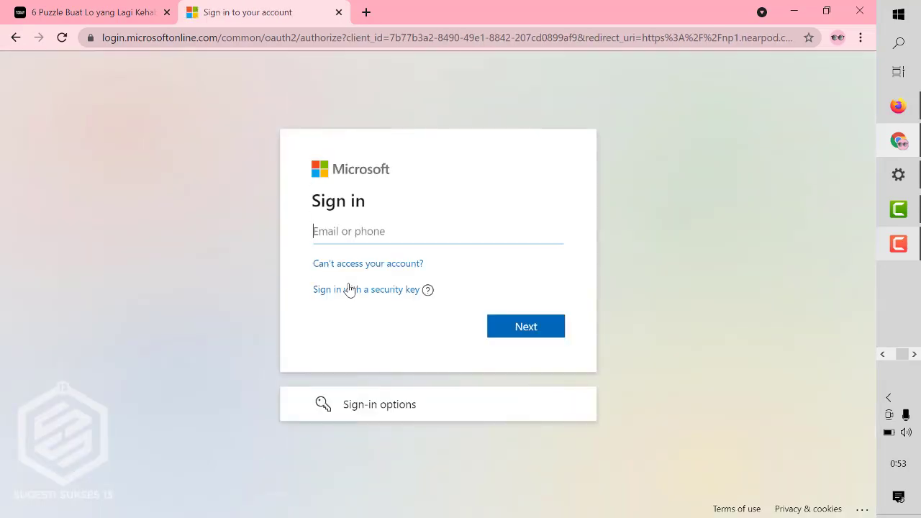
- Enter the school account email address on the Microsoft sign-in page
{"action": "left_click", "coordinate": [413, 235]}
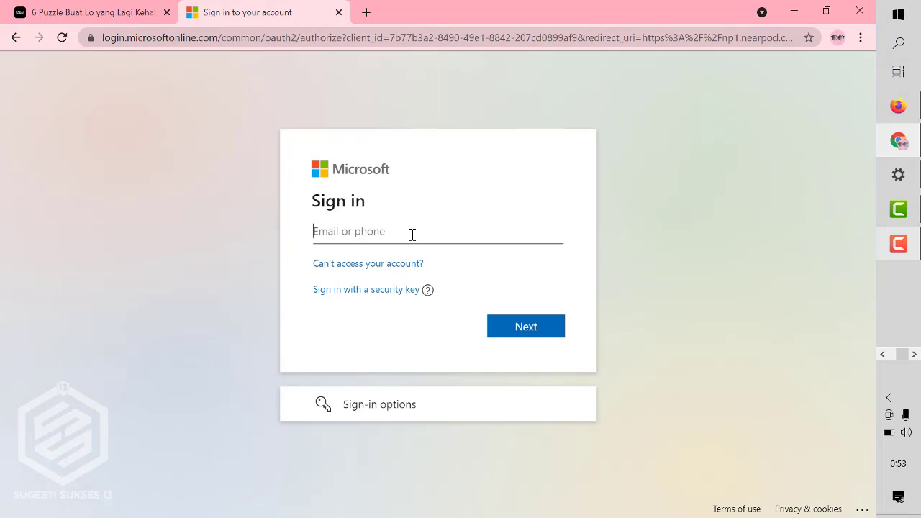
{"action": "left_click", "coordinate": [513, 323]}
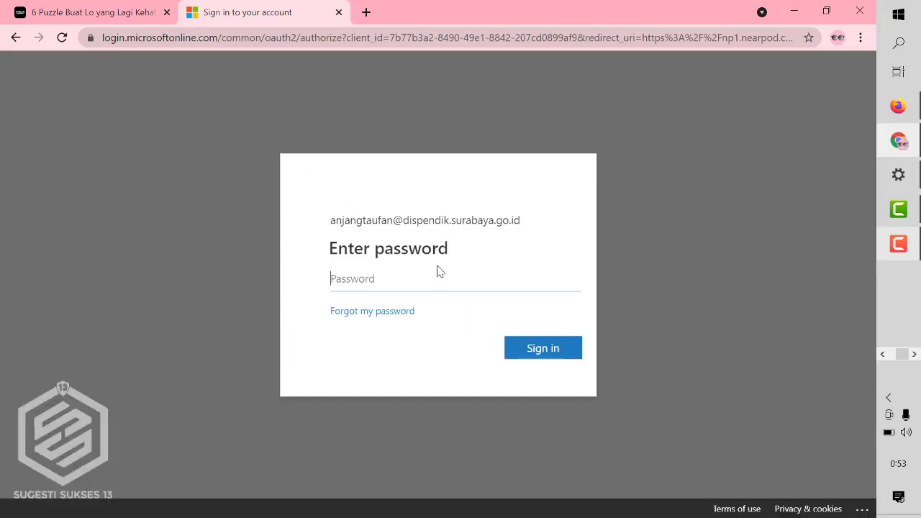
- Sign in with the account password, decline saving it, and accept Nearpod's permissions
{"action": "type", "text": "********"}
{"action": "key", "text": "Return"}
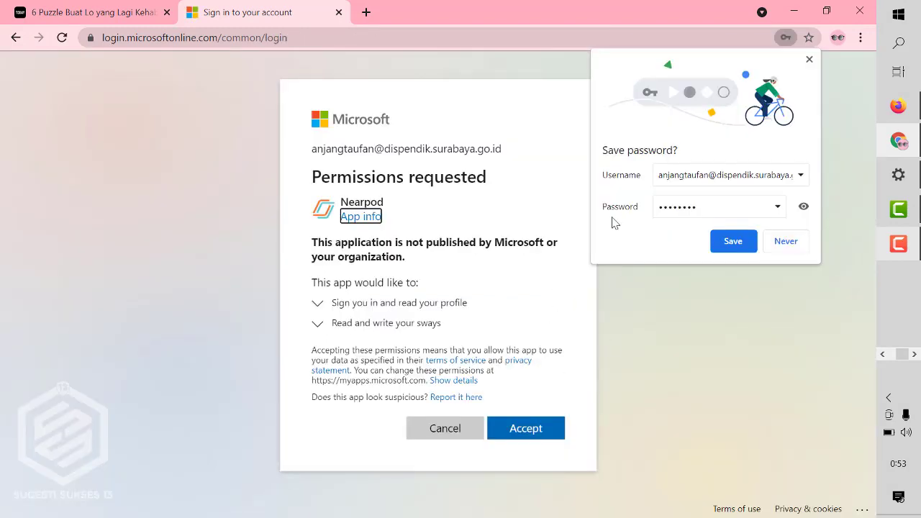
{"action": "left_click", "coordinate": [781, 250]}
{"action": "left_click", "coordinate": [532, 436]}
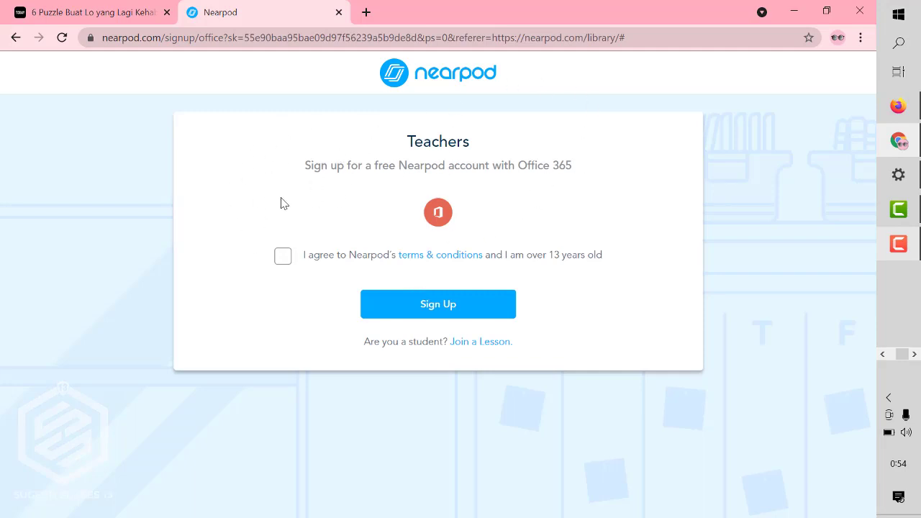
- Agree to Nearpod's terms and conditions and submit the teacher sign-up
{"action": "left_click", "coordinate": [280, 265]}
{"action": "left_click", "coordinate": [482, 319]}
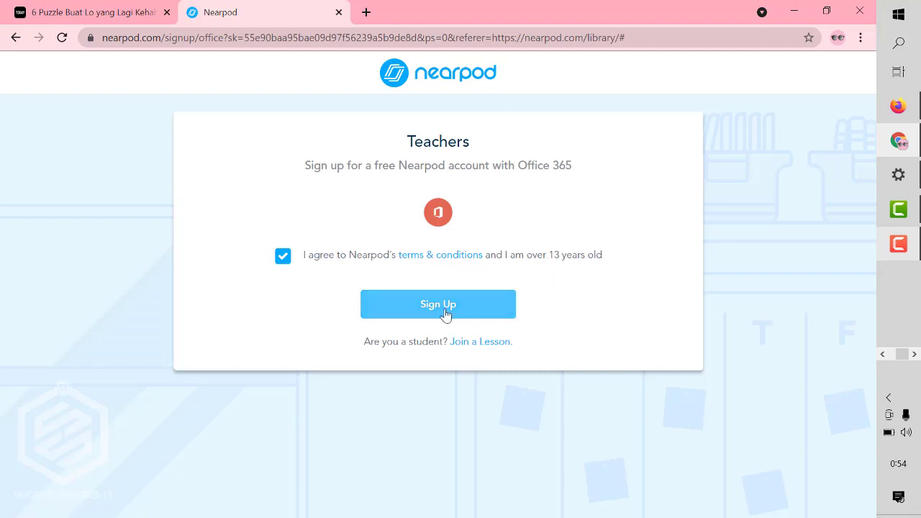
{"action": "left_click", "coordinate": [445, 315]}
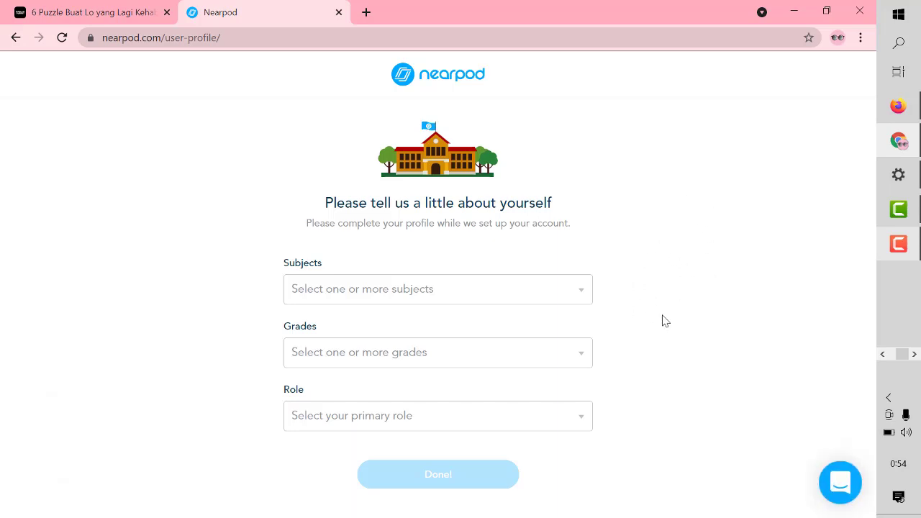
- Select Math as the subject taught in the teacher profile
{"action": "left_click", "coordinate": [553, 302]}
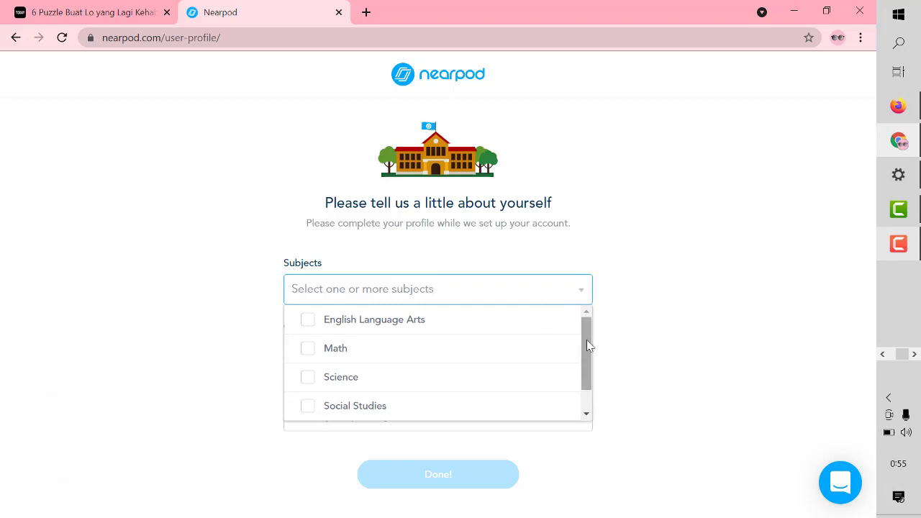
{"action": "left_click_drag", "start_coordinate": [586, 340], "coordinate": [593, 312]}
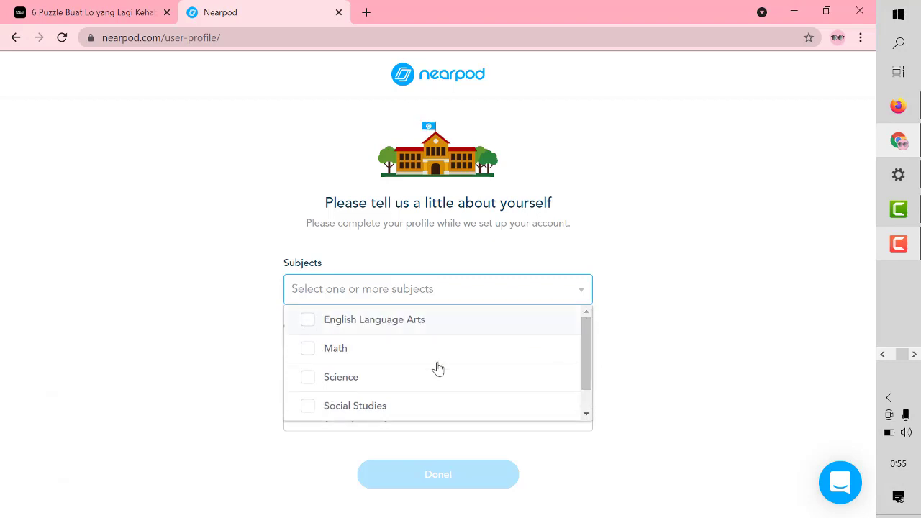
{"action": "left_click", "coordinate": [363, 351]}
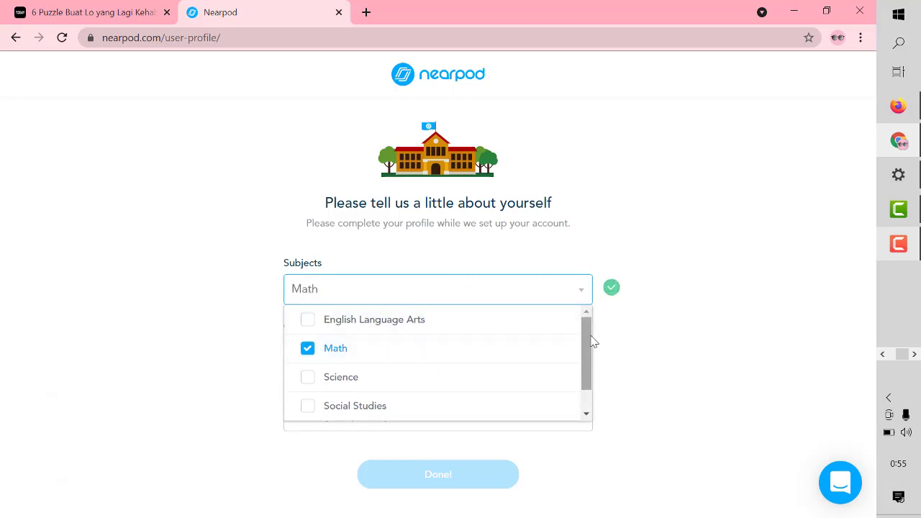
{"action": "left_click_drag", "start_coordinate": [592, 341], "coordinate": [595, 364]}
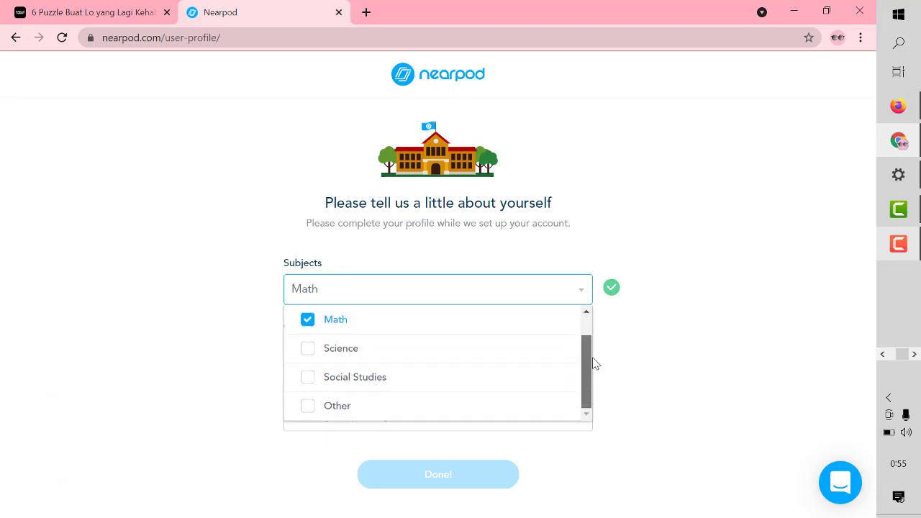
{"action": "left_click", "coordinate": [697, 326]}
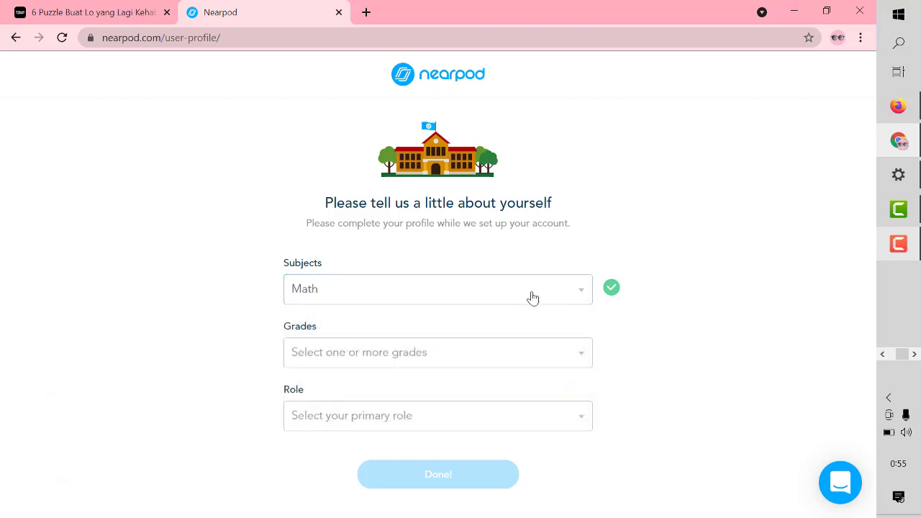
- Set the grade to 6th and the role to Teacher, then submit the profile
{"action": "left_click", "coordinate": [506, 367]}
{"action": "left_click_drag", "start_coordinate": [585, 392], "coordinate": [589, 426]}
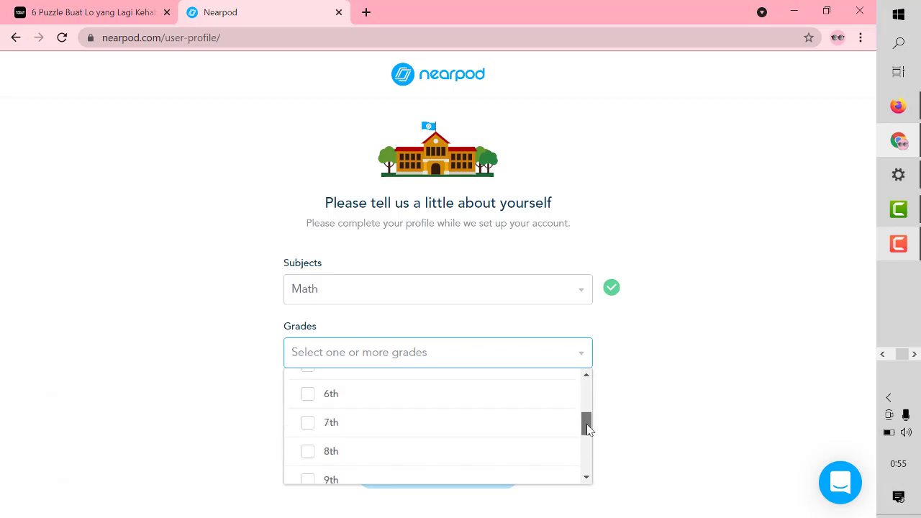
{"action": "left_click", "coordinate": [483, 403]}
{"action": "left_click", "coordinate": [650, 372]}
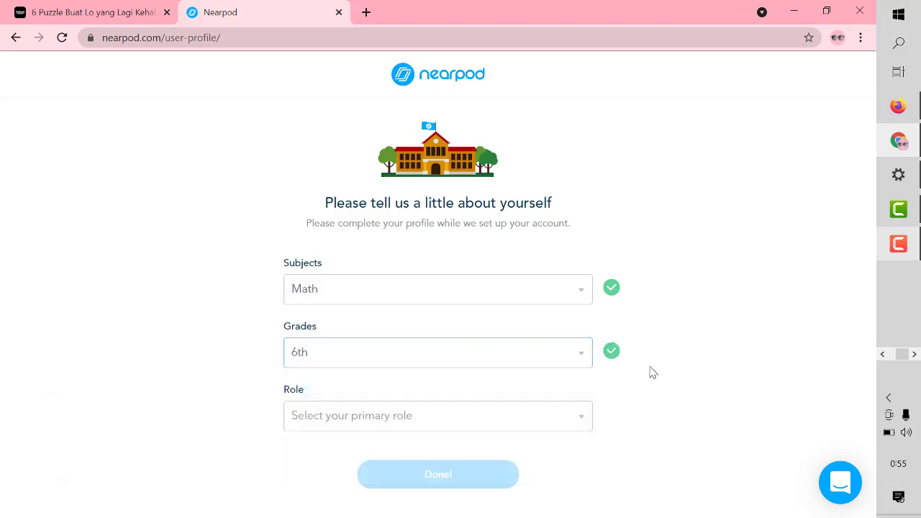
{"action": "left_click", "coordinate": [567, 424]}
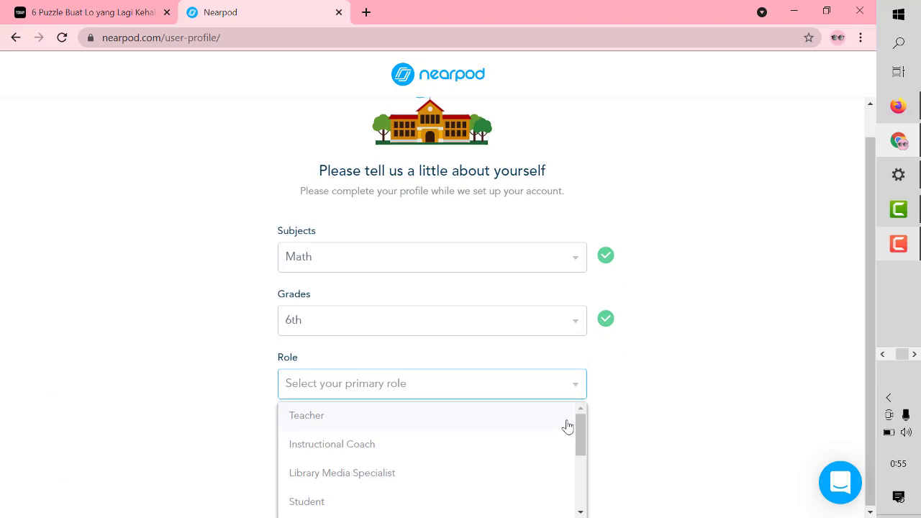
{"action": "left_click", "coordinate": [483, 424]}
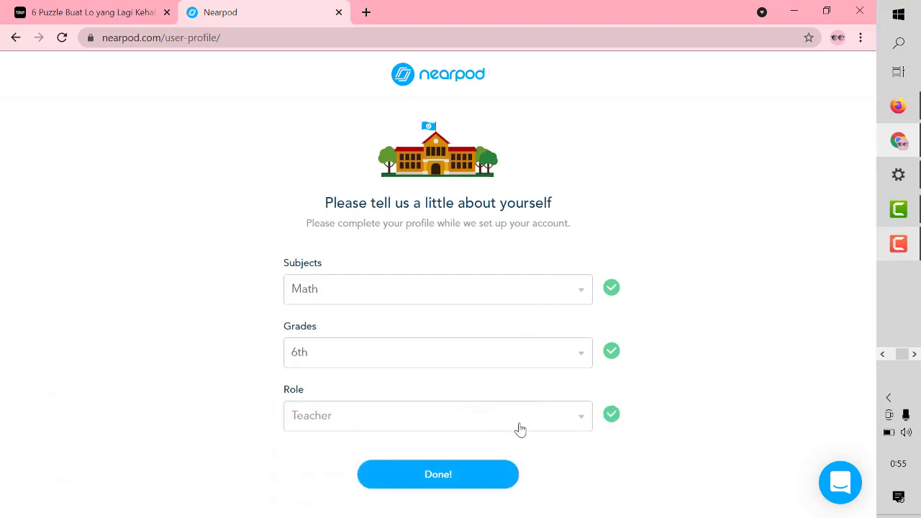
{"action": "left_click", "coordinate": [485, 481]}
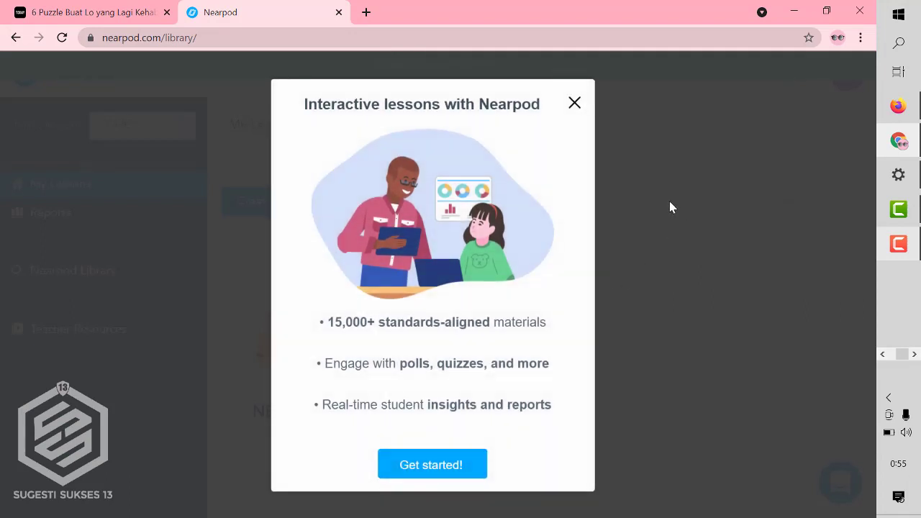
- Dismiss the welcome pop-up and the 'New to Nearpod?' tip, then open a new browser tab
{"action": "left_click", "coordinate": [575, 103]}
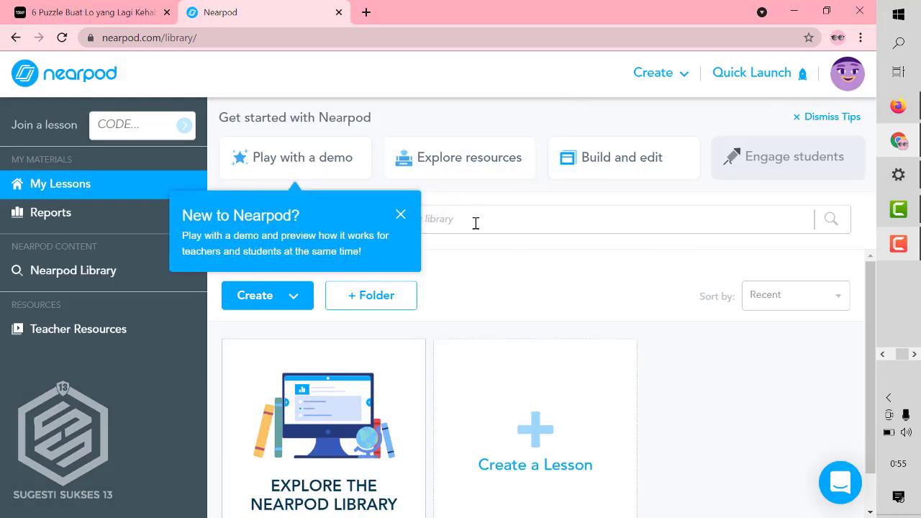
{"action": "left_click", "coordinate": [400, 216]}
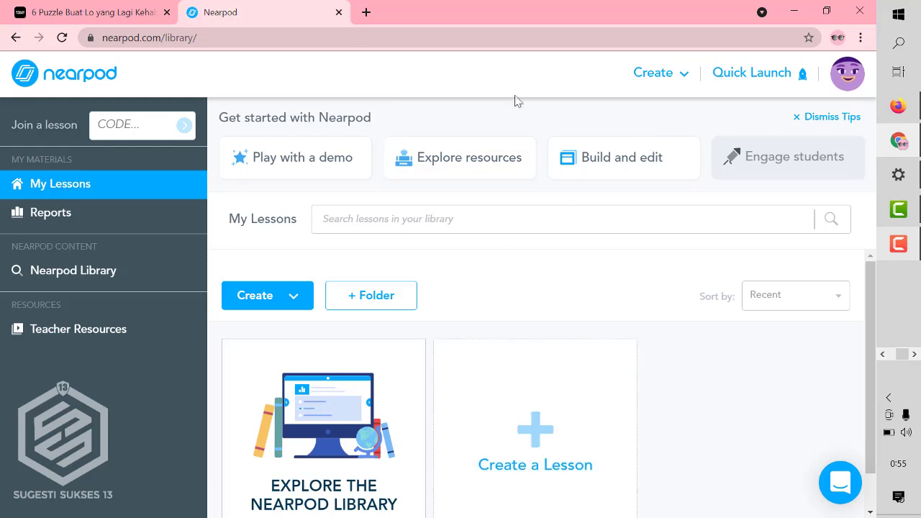
{"action": "left_click", "coordinate": [366, 12]}
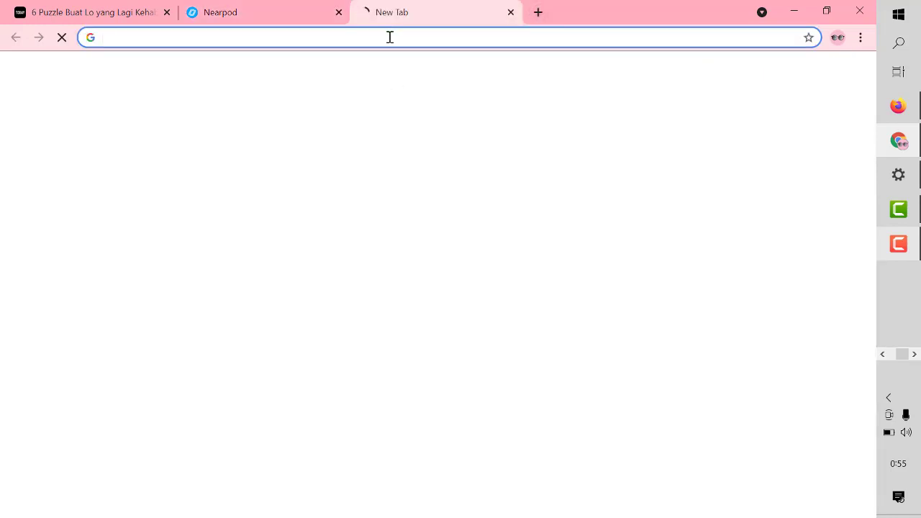
- Go to office.com in the new tab and sign in to the Office 365 home page
{"action": "type", "text": "o"}
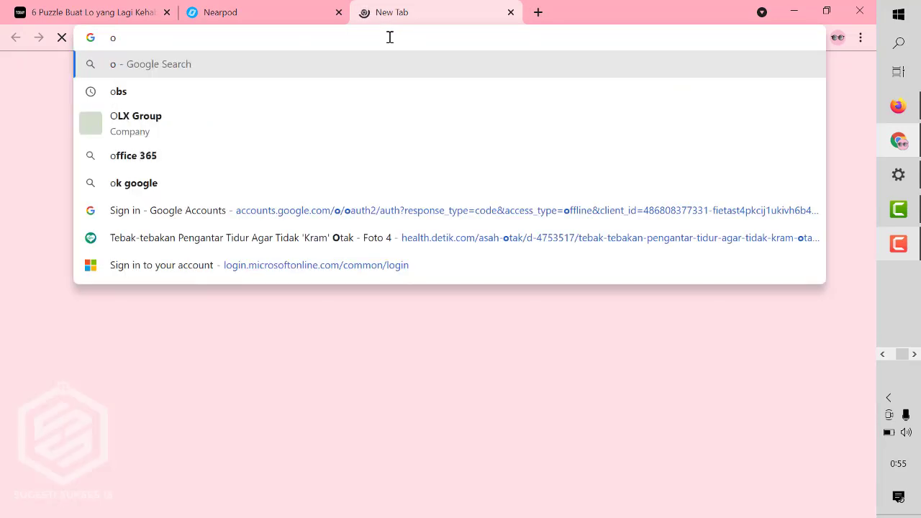
{"action": "type", "text": "ffi"}
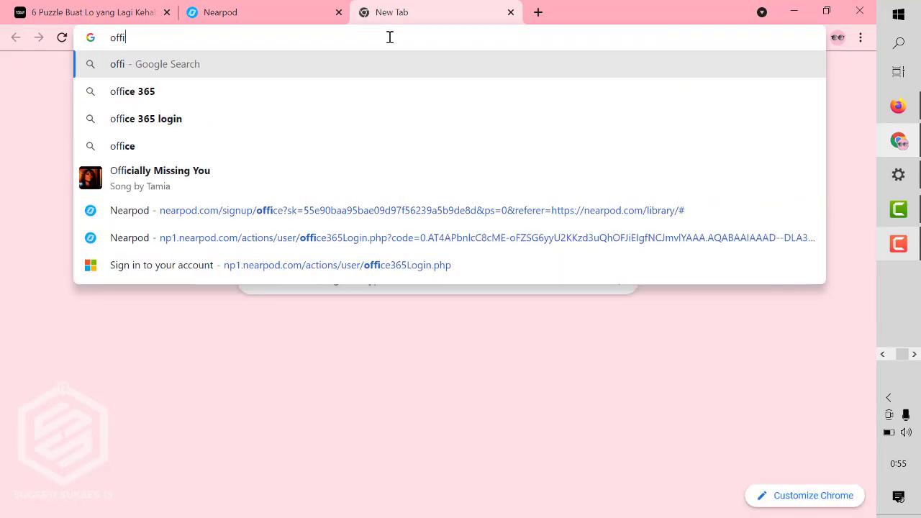
{"action": "type", "text": "ce"}
{"action": "key", "text": "BackSpace"}
{"action": "type", "text": ".com"}
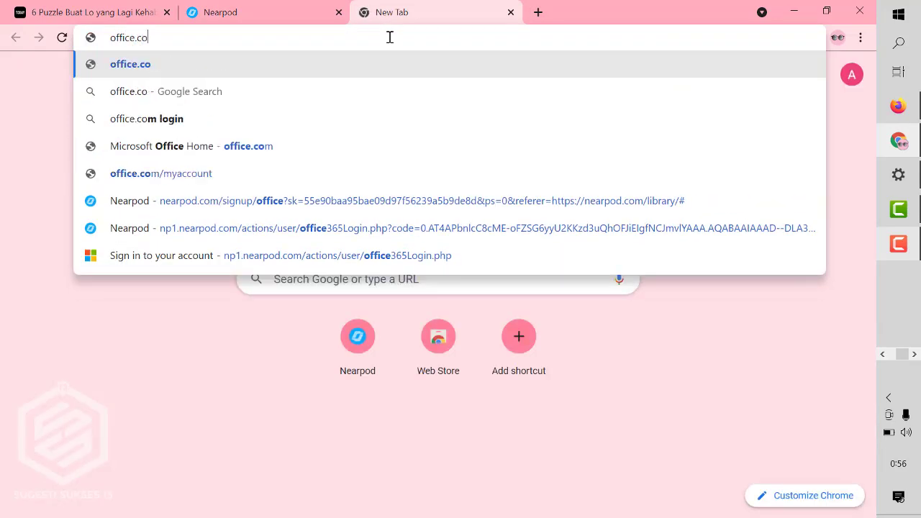
{"action": "key", "text": "Return"}
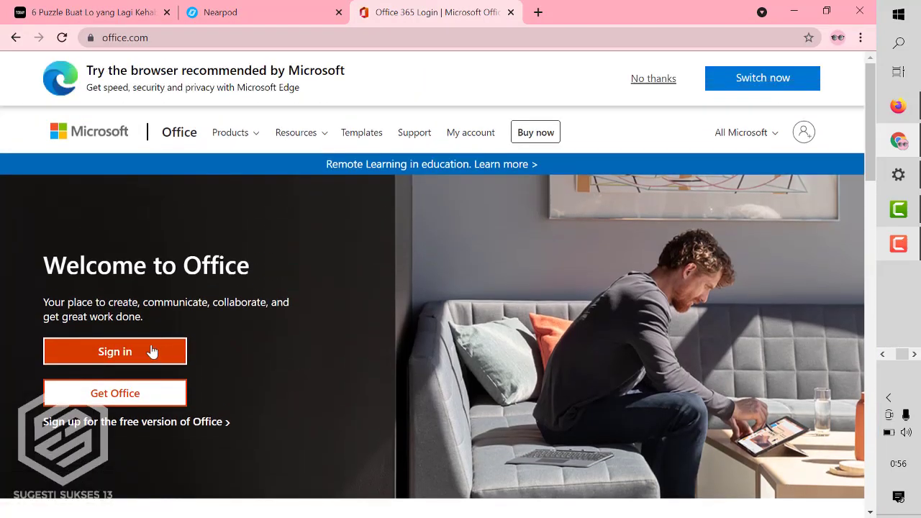
{"action": "left_click", "coordinate": [151, 351]}
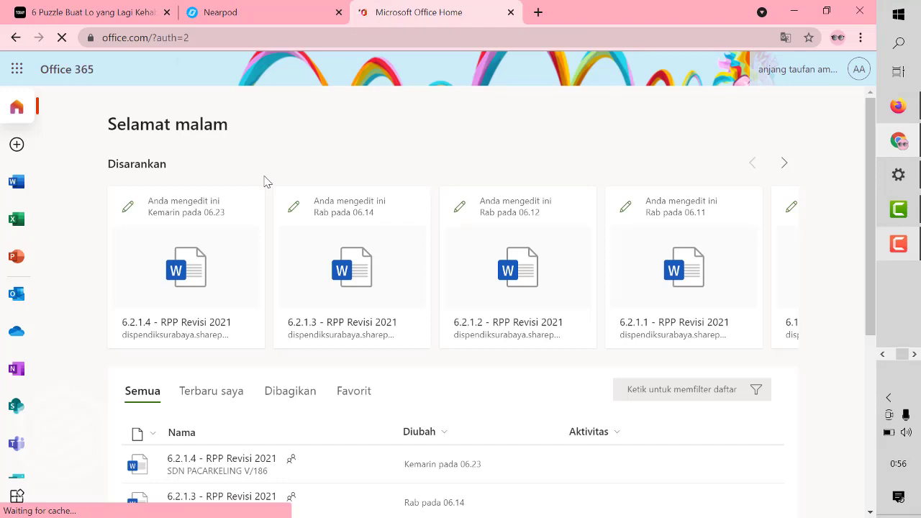
- Find Nearpod under Lainnya in the launcher's Semua aplikasi list and open it
{"action": "left_click", "coordinate": [18, 72]}
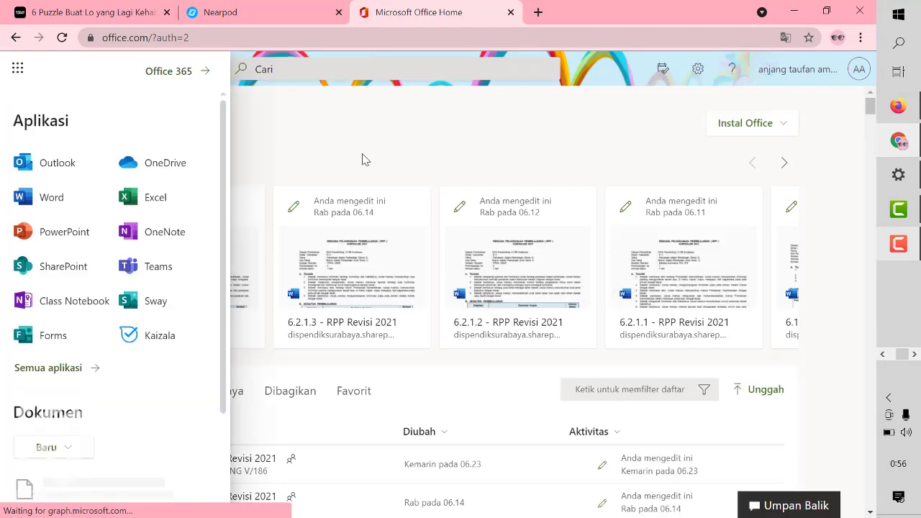
{"action": "left_click", "coordinate": [92, 371]}
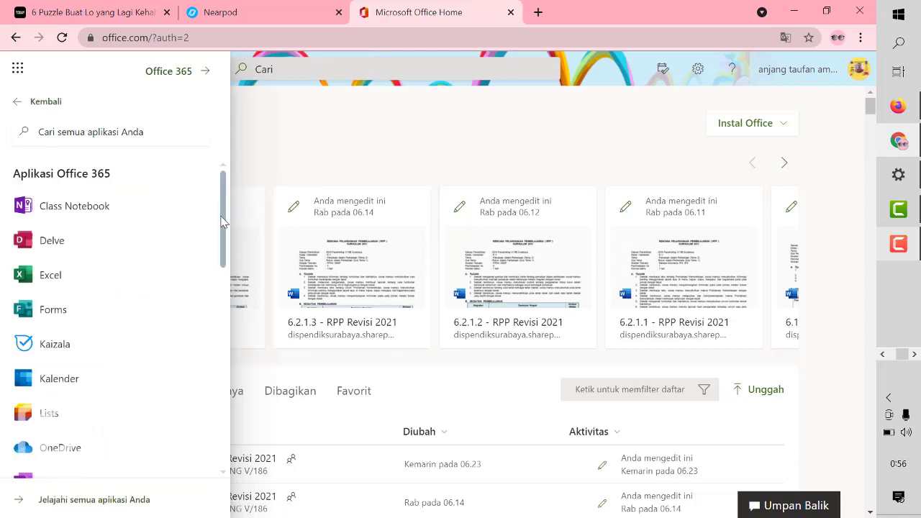
{"action": "left_click_drag", "start_coordinate": [222, 223], "coordinate": [222, 432]}
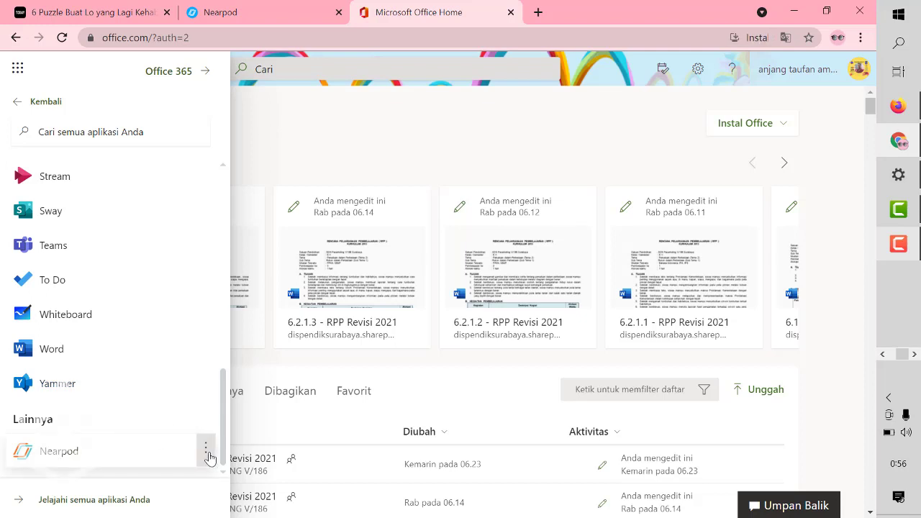
{"action": "left_click", "coordinate": [205, 448]}
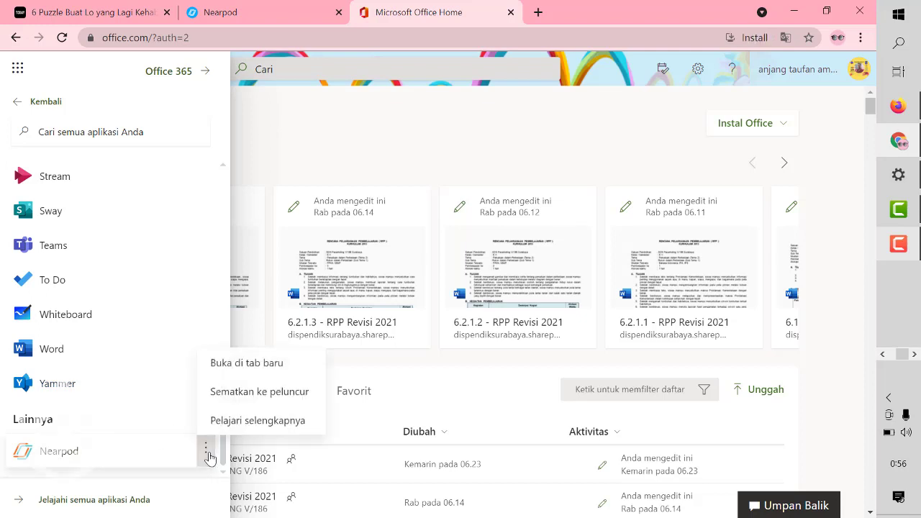
{"action": "left_click", "coordinate": [93, 461]}
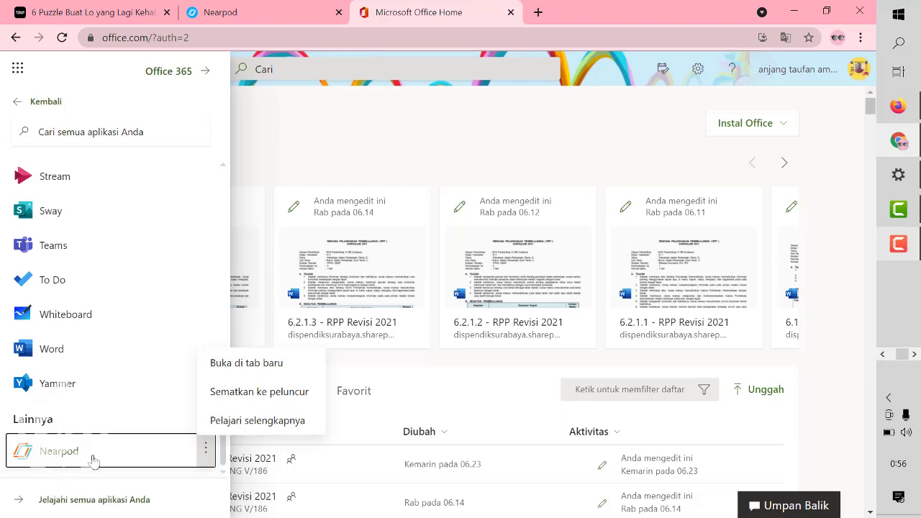